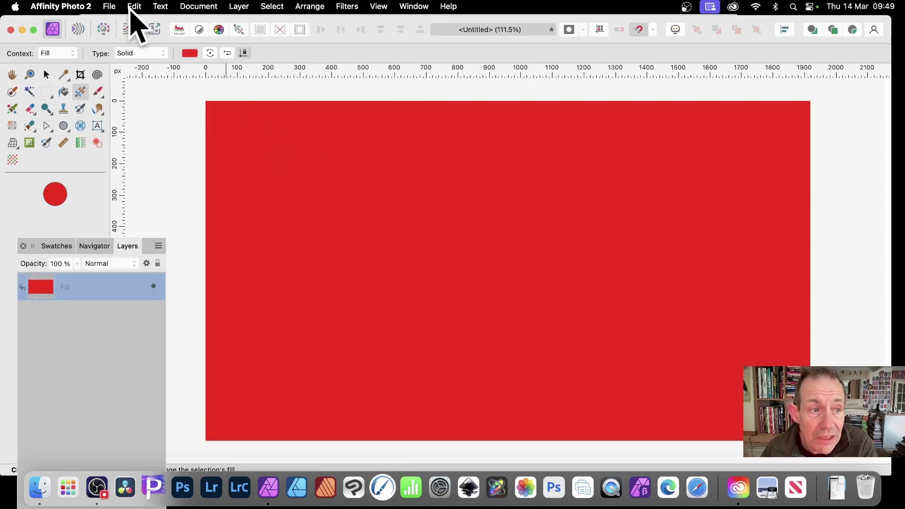
Change the fill layer to an Elliptical gradient and draw it from the canvas centre a short way towards the lower right.
click(150, 54)
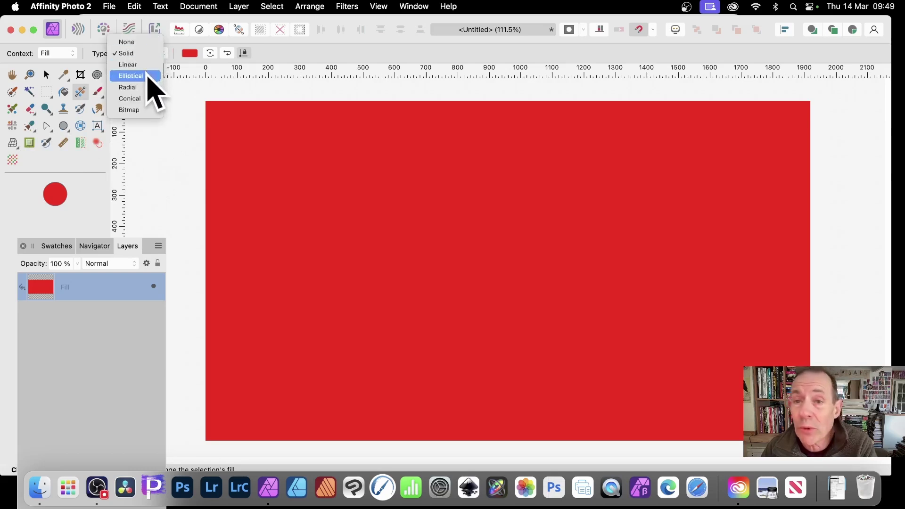
click(148, 76)
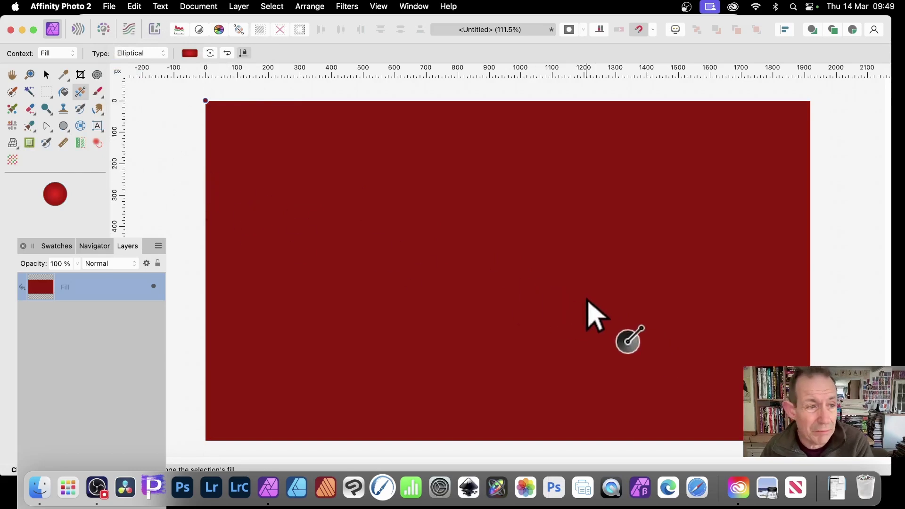
drag(501, 269, 601, 314)
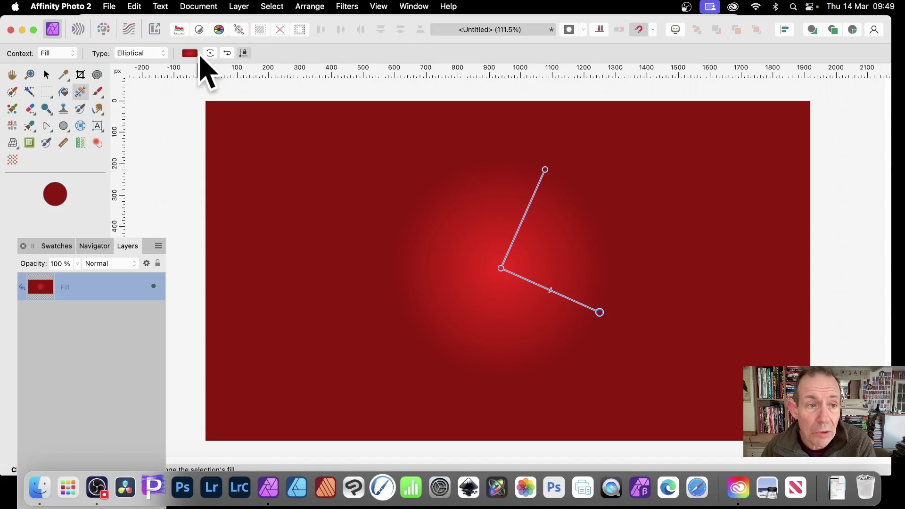
Set the gradient's outer stop colour to green and its opacity to 0 %.
click(190, 54)
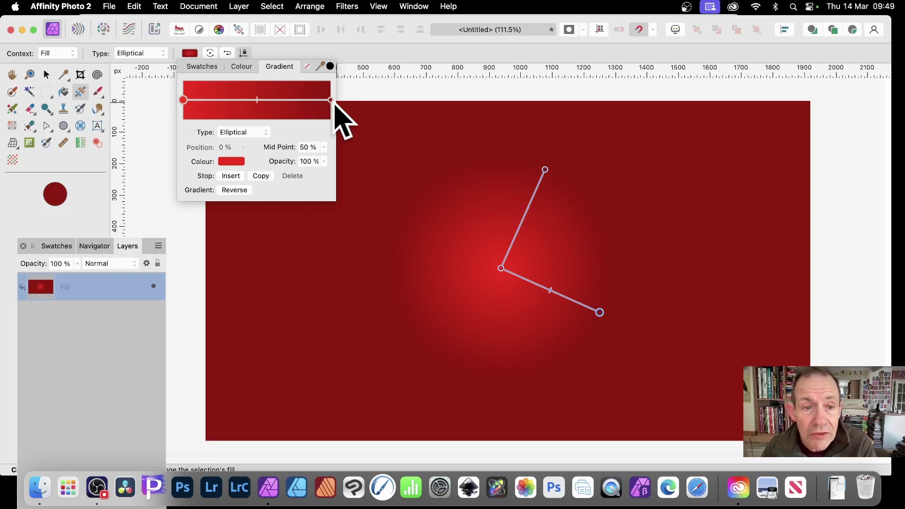
click(331, 100)
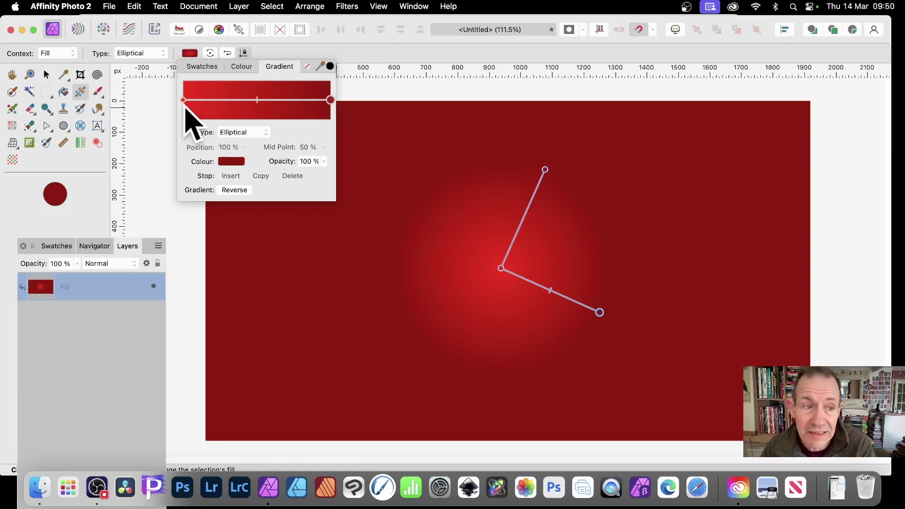
click(237, 166)
click(257, 298)
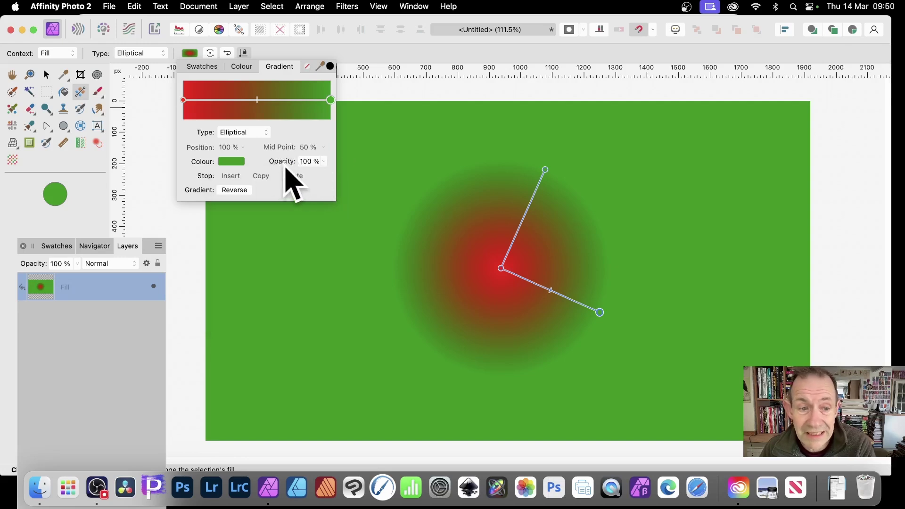
click(324, 162)
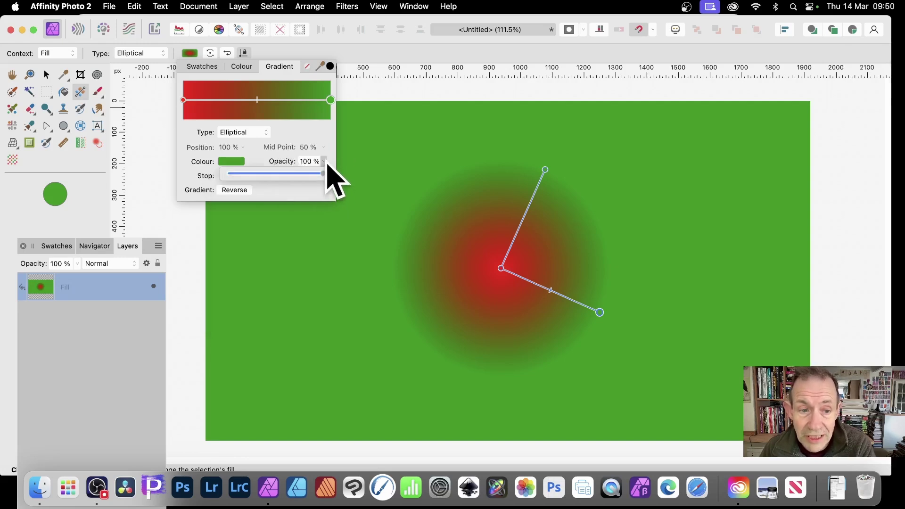
drag(319, 178, 225, 179)
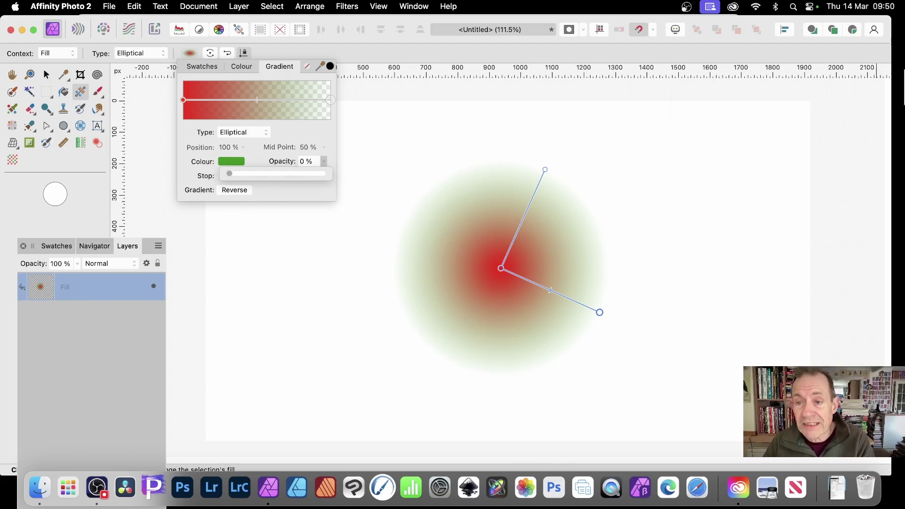
click(702, 62)
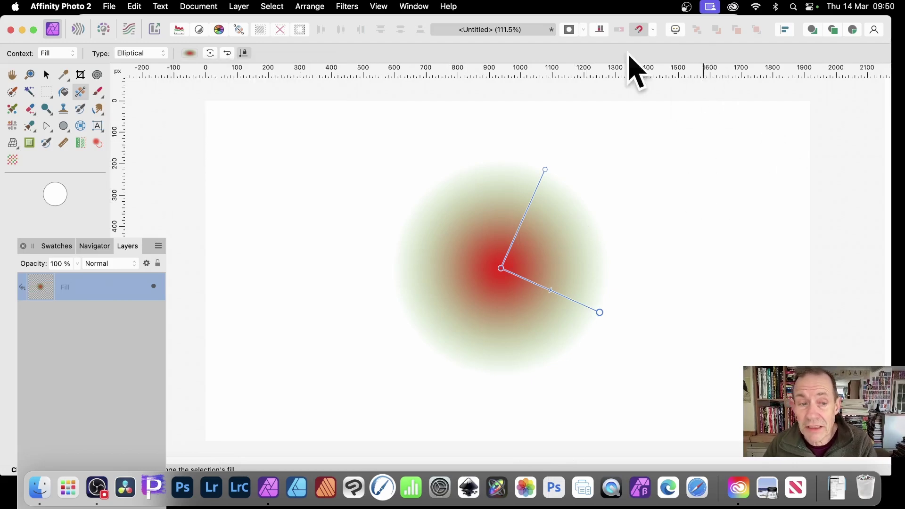
Duplicate the fill layer and move the copy's gradient centre to the lower left of the original.
click(47, 75)
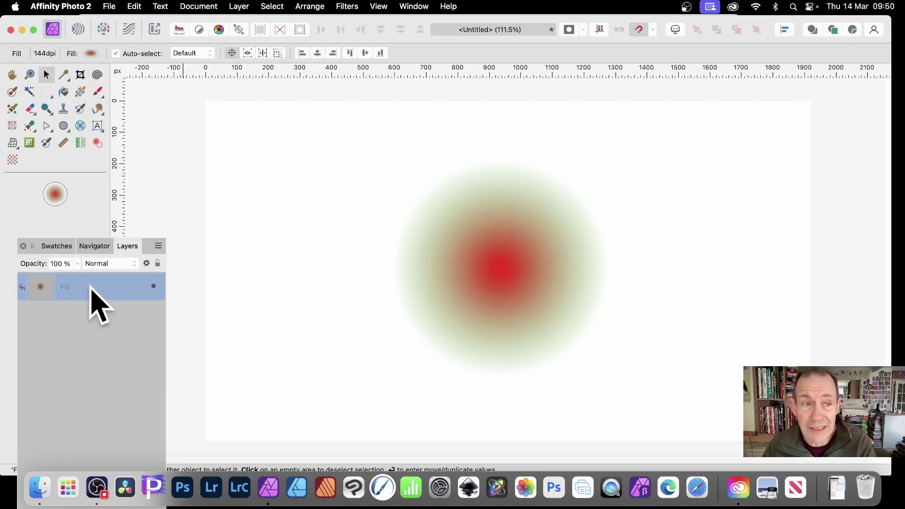
click(239, 6)
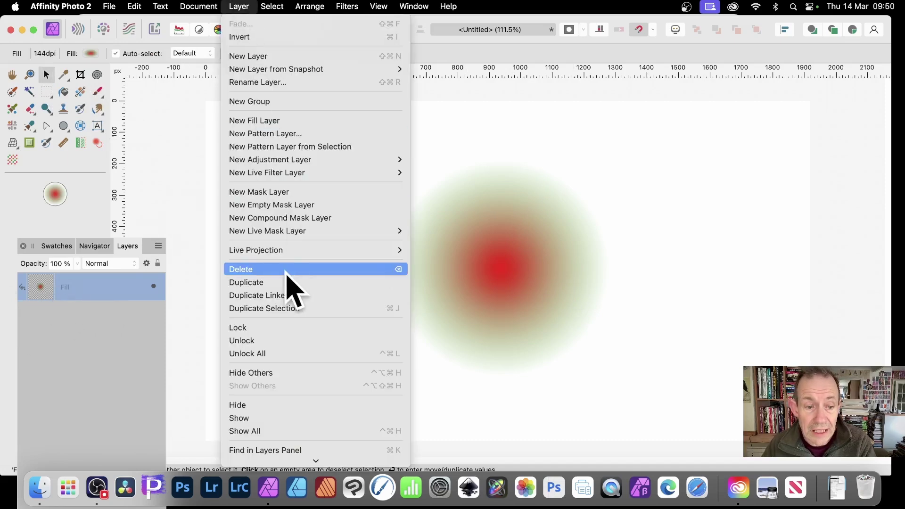
click(278, 282)
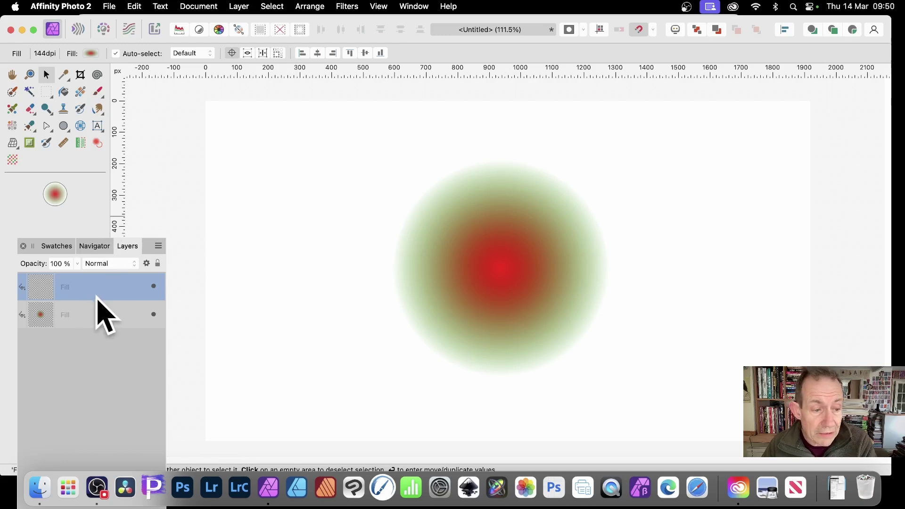
drag(491, 262, 446, 281)
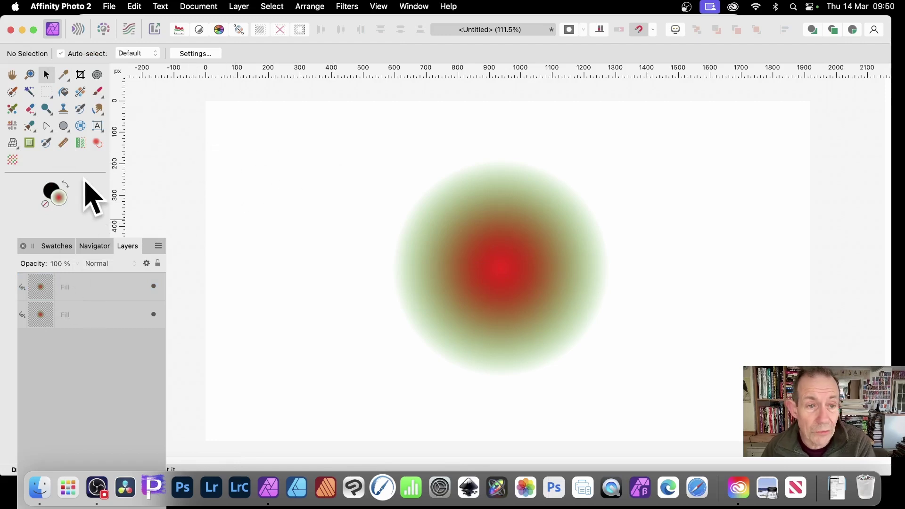
click(81, 92)
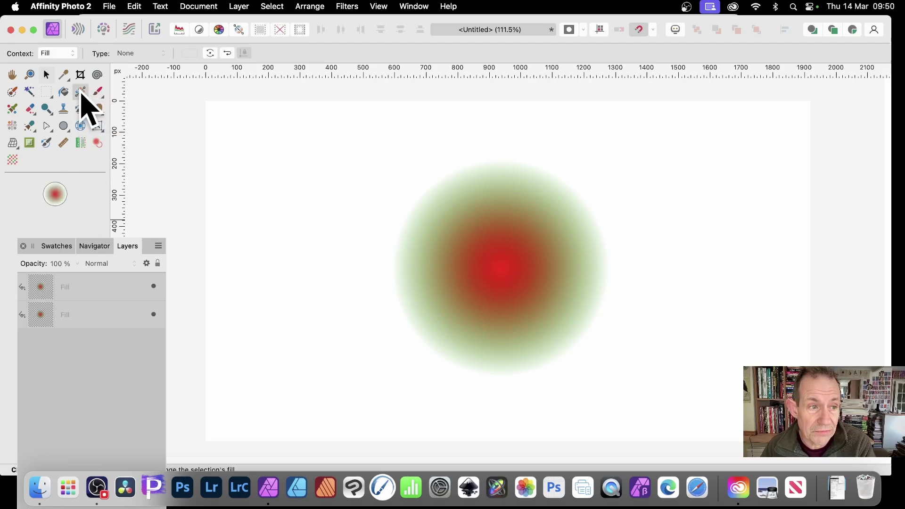
click(89, 288)
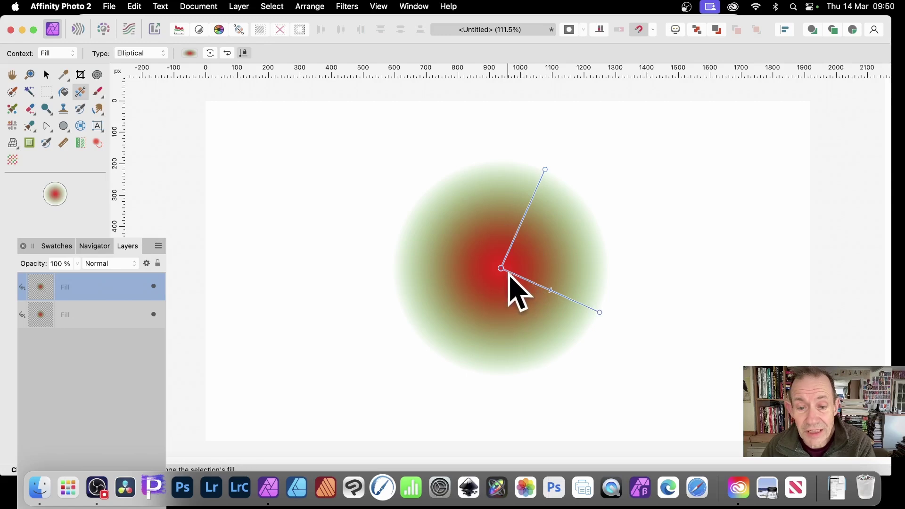
drag(502, 269, 380, 309)
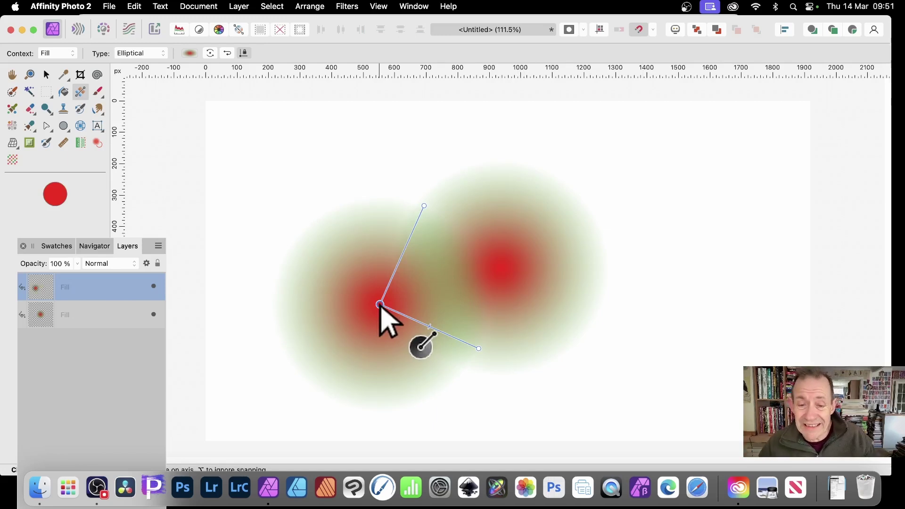
Duplicate the top fill layer and move its gradient centre up above the other two, keeping the gradient's colours.
right_click(74, 286)
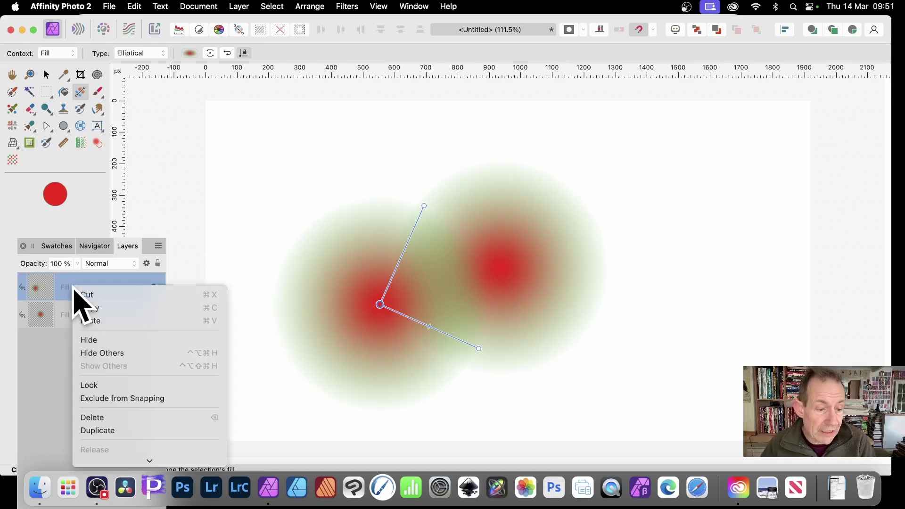
click(94, 431)
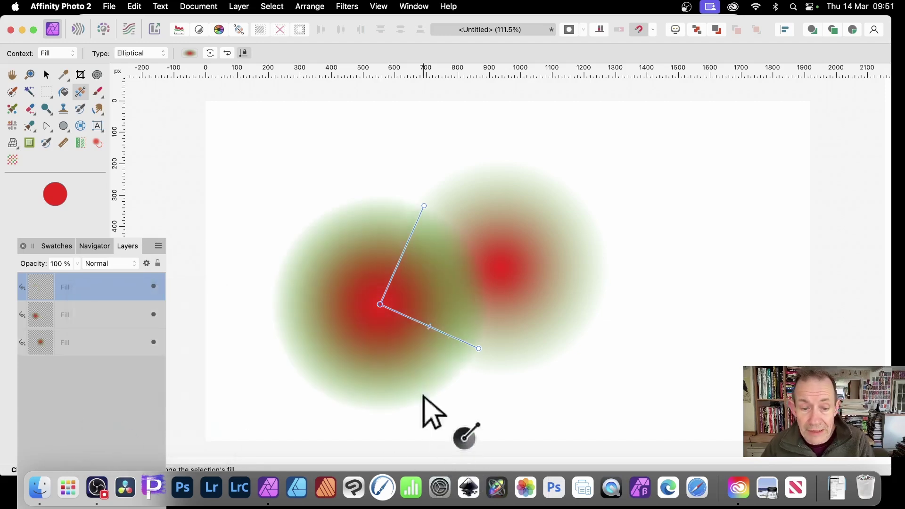
drag(381, 304, 412, 200)
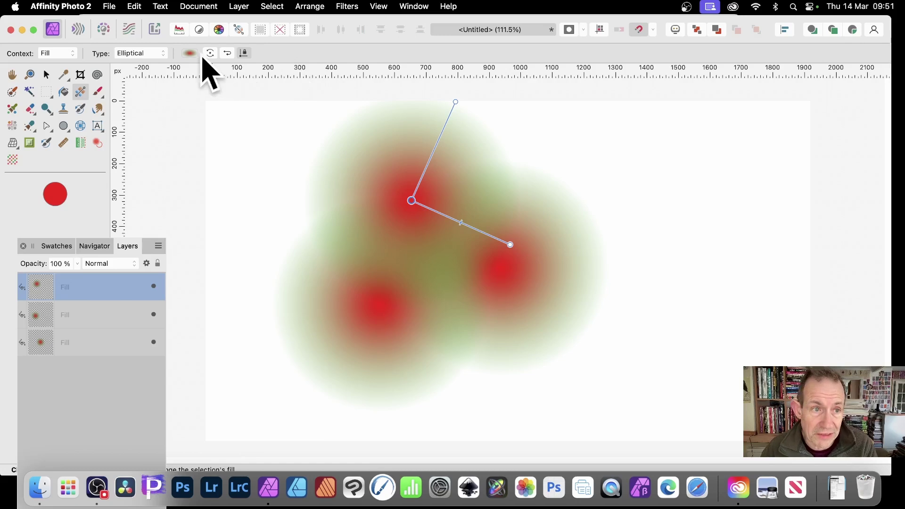
click(189, 52)
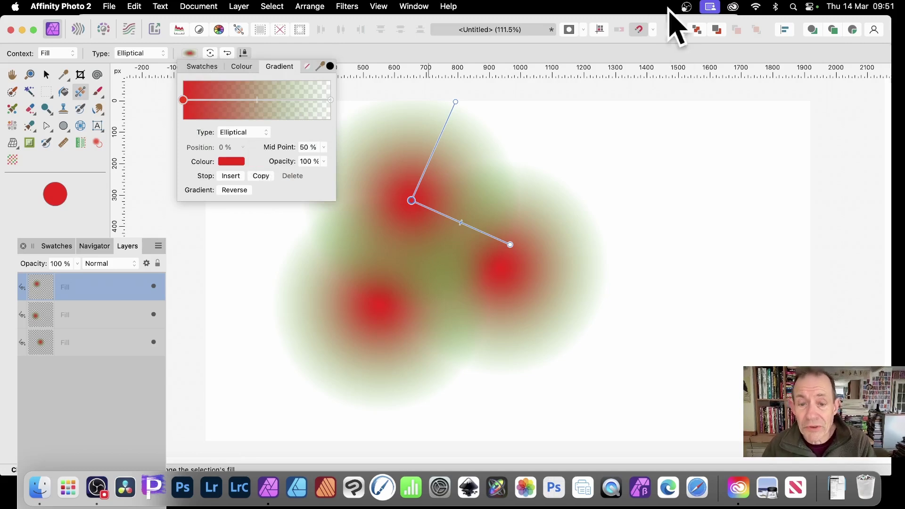
click(626, 50)
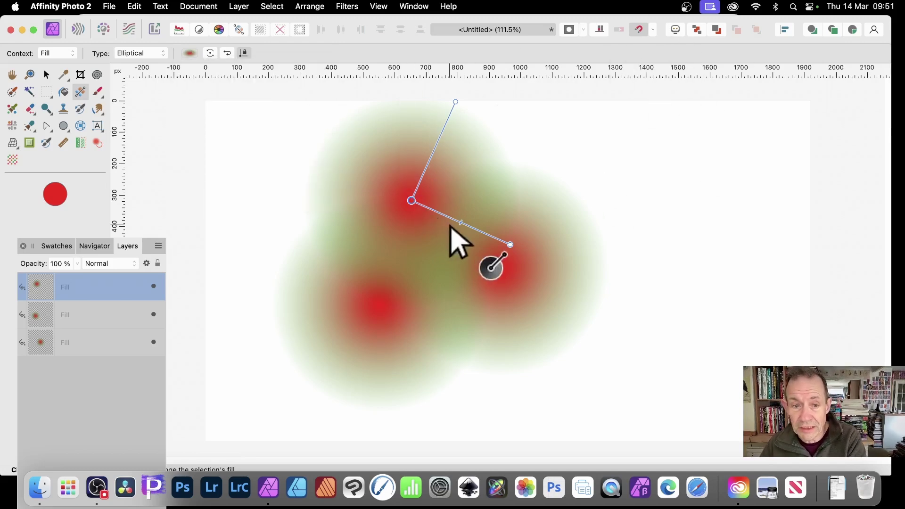
Delete the two duplicated fill layers, leaving only the original gradient fill.
key(Delete)
key(Delete)
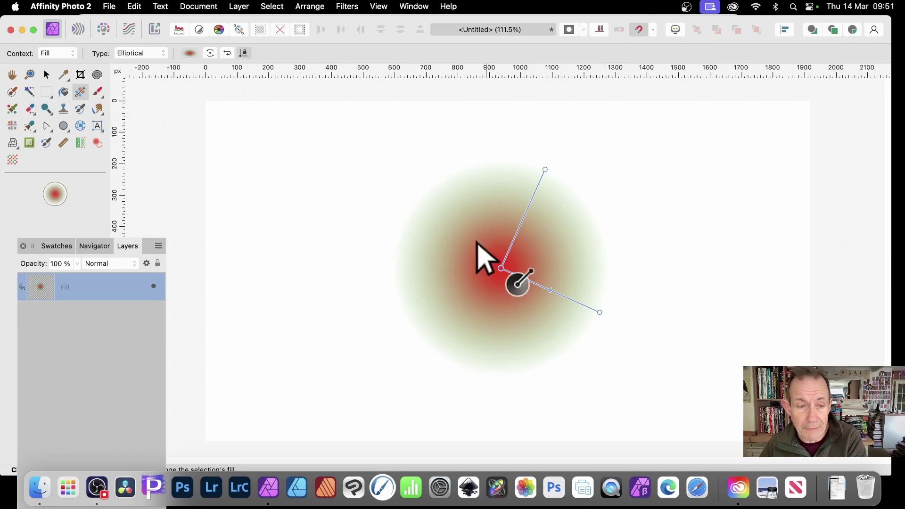
Start a Move / Duplicate of the gradient fill with duplication enabled and 11 copies.
click(46, 75)
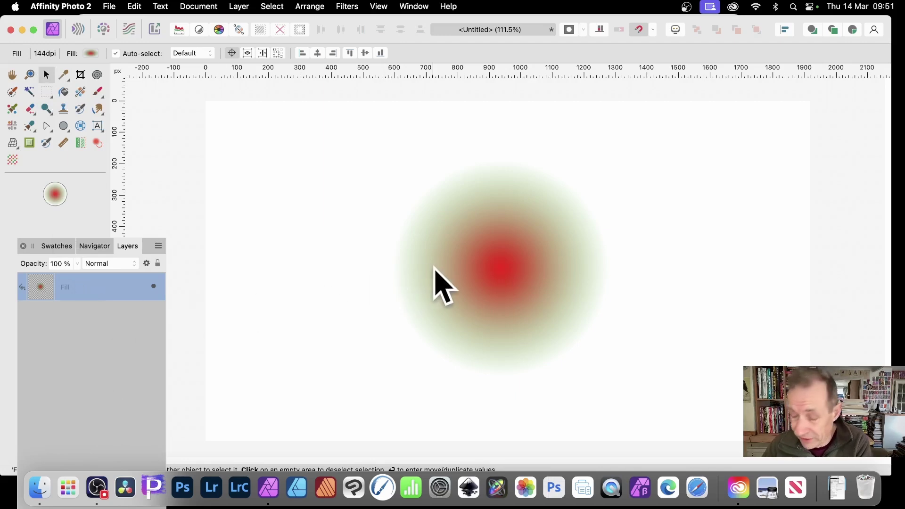
key(Return)
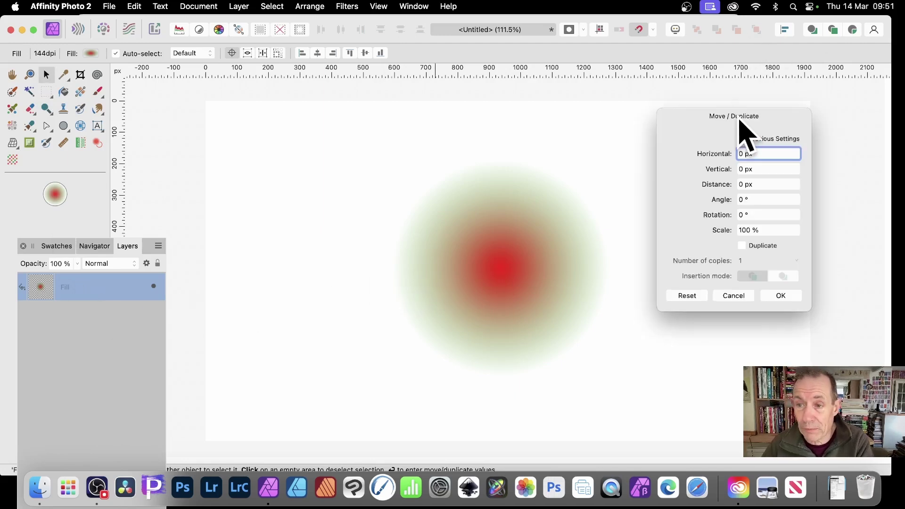
drag(739, 121, 708, 115)
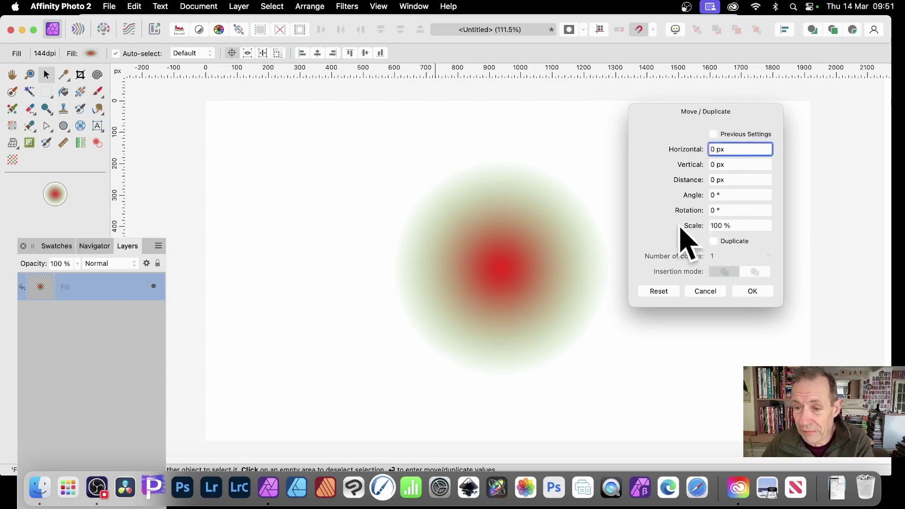
click(714, 242)
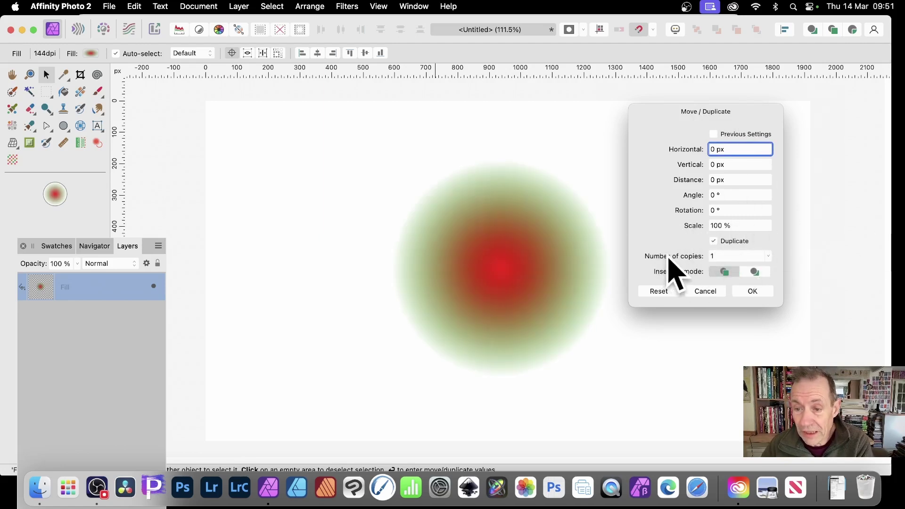
drag(666, 257, 675, 257)
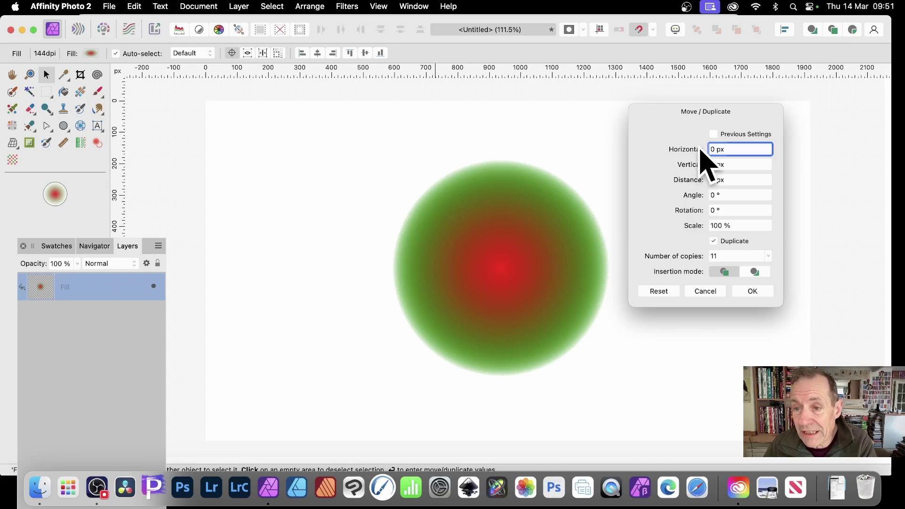
Offset the copies horizontally by -53 px and rotate each by -1°.
drag(699, 151, 658, 153)
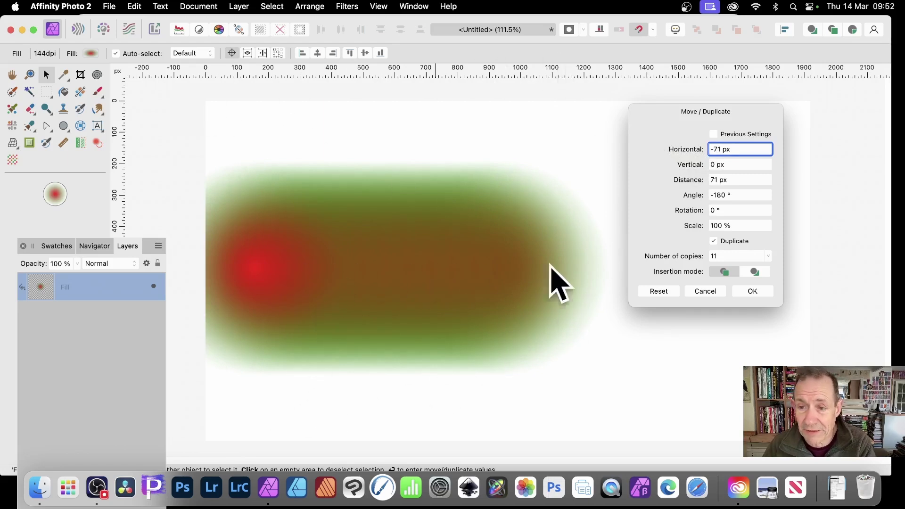
drag(688, 152, 697, 151)
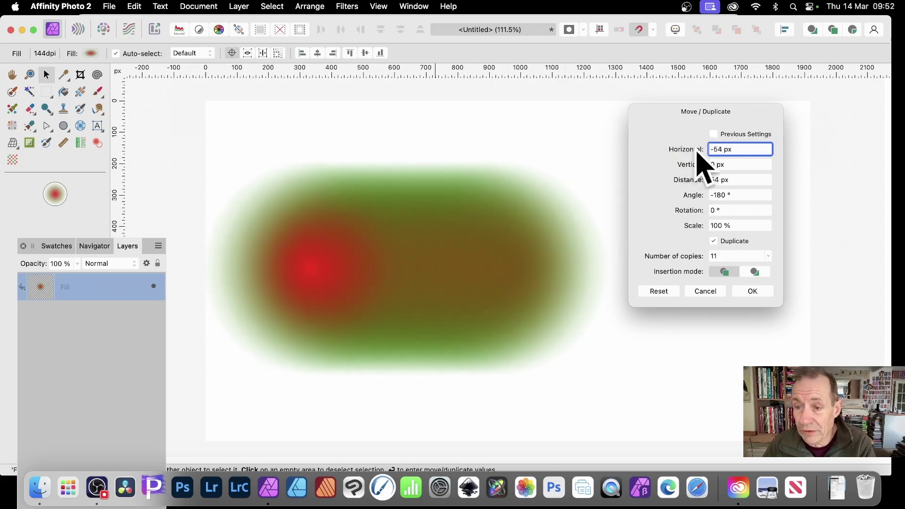
mouse_move(694, 213)
mouse_down()
mouse_move(701, 214)
mouse_move(689, 214)
mouse_up()
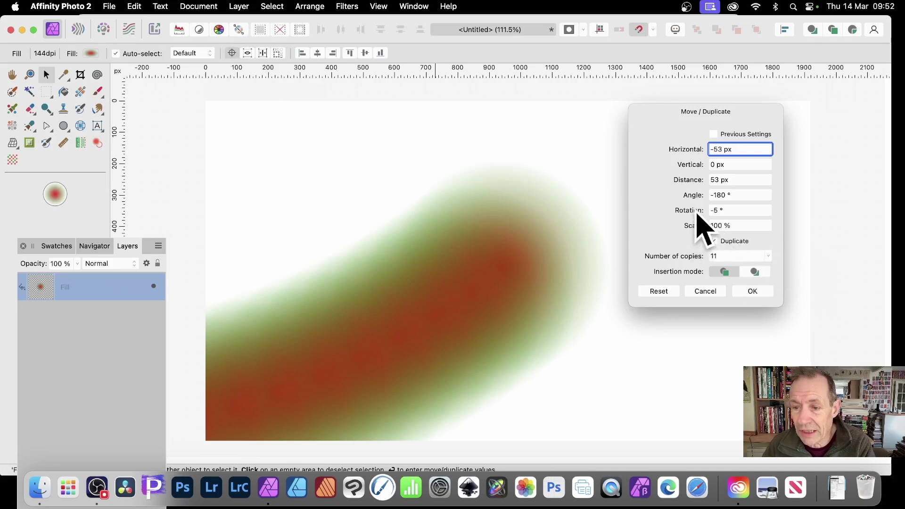
drag(697, 213, 700, 212)
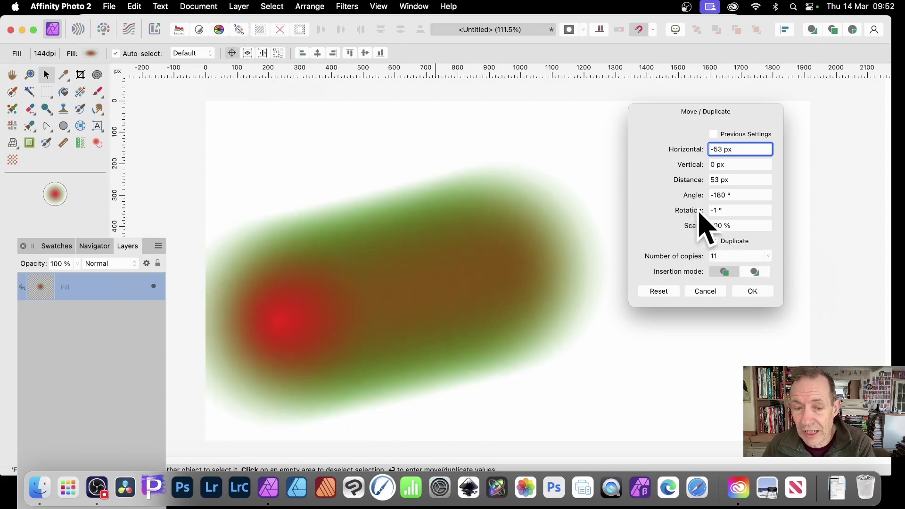
Try a horizontal offset of -15 px with 26 copies, and cancel the Move / Duplicate operation.
drag(694, 152, 710, 155)
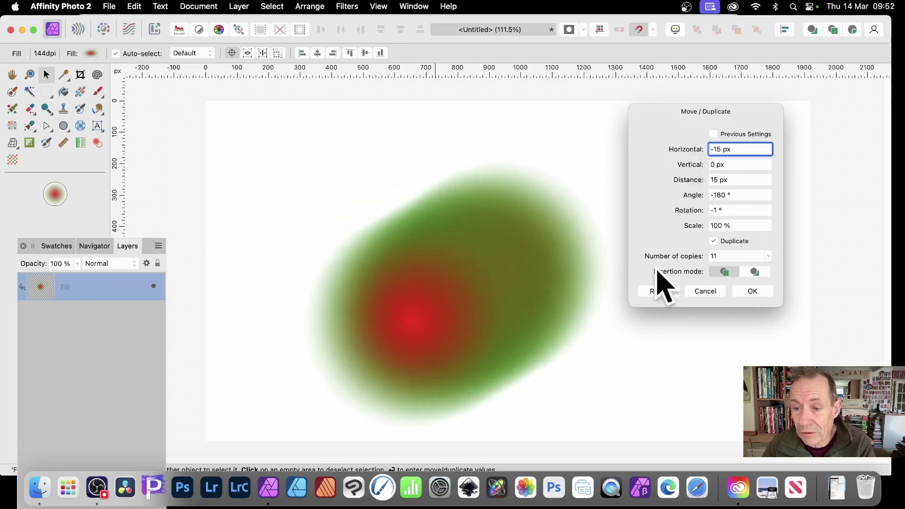
drag(663, 257, 676, 258)
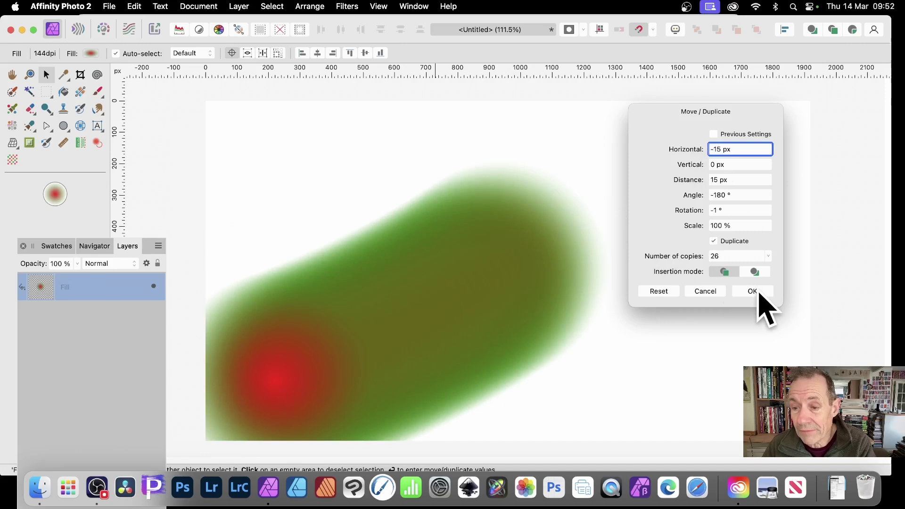
click(702, 293)
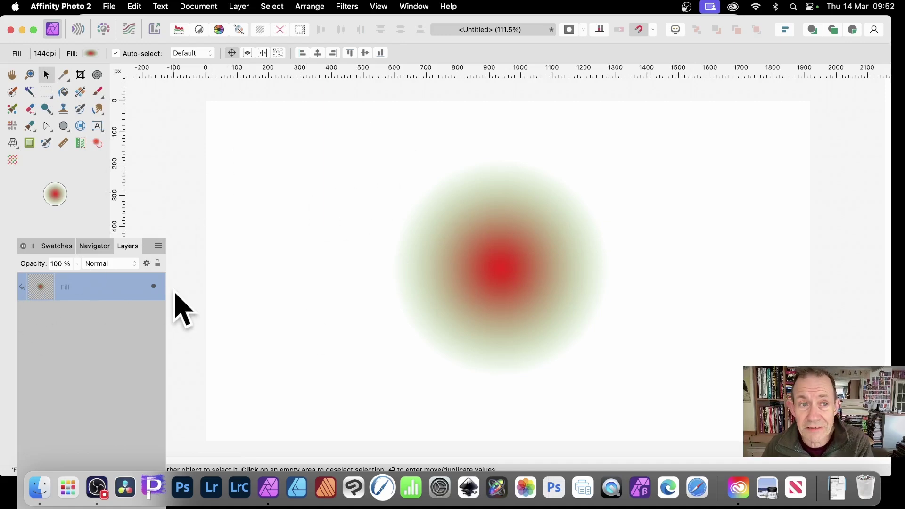
Rasterise the gradient fill layer into a pixel layer.
click(239, 6)
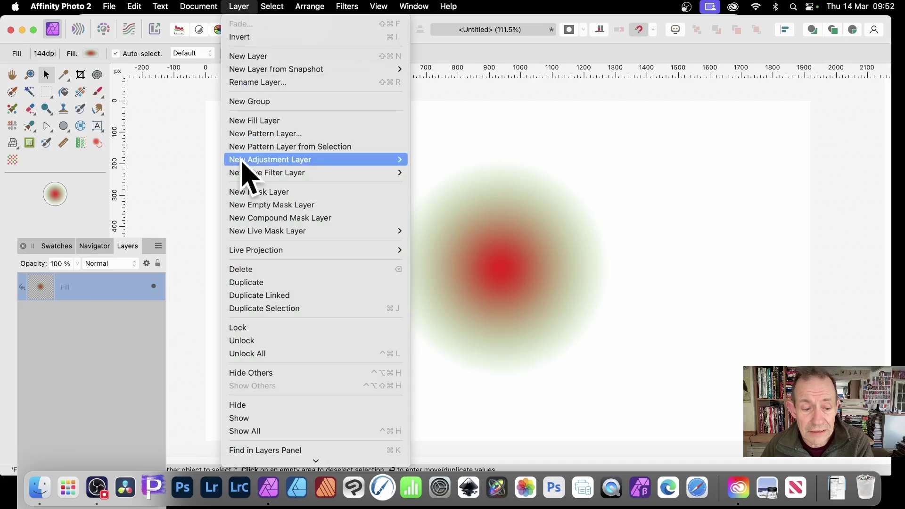
scroll(274, 188, down, 3)
click(271, 405)
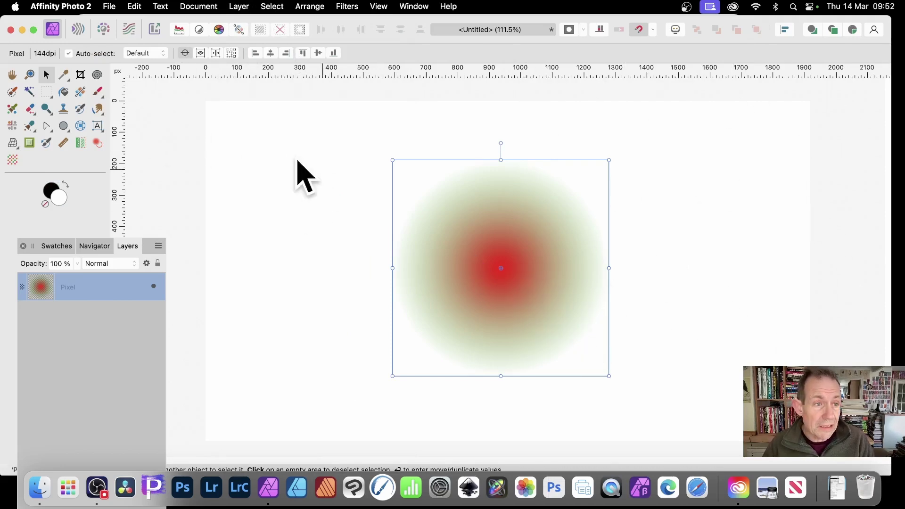
Try spreading duplicates of the pixel gradient around the canvas and shrinking one copy, and undo these changes.
drag(514, 217, 626, 298)
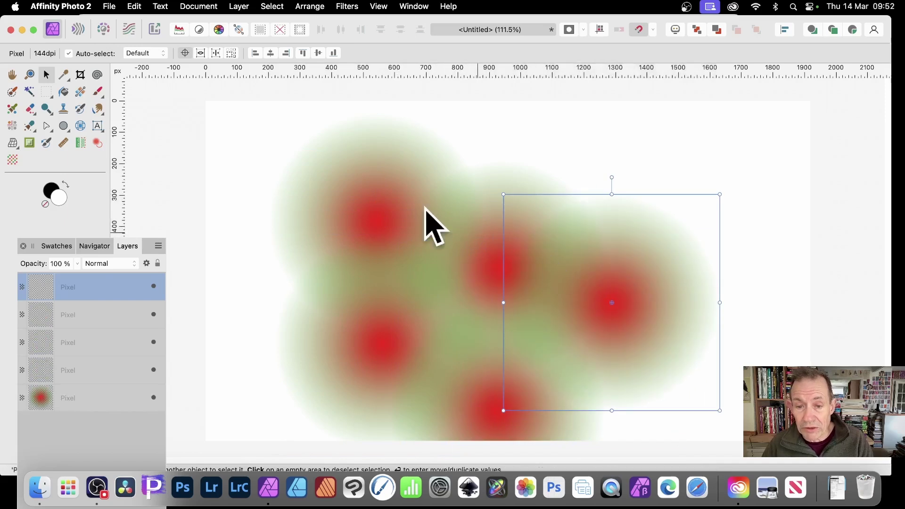
drag(504, 194, 599, 289)
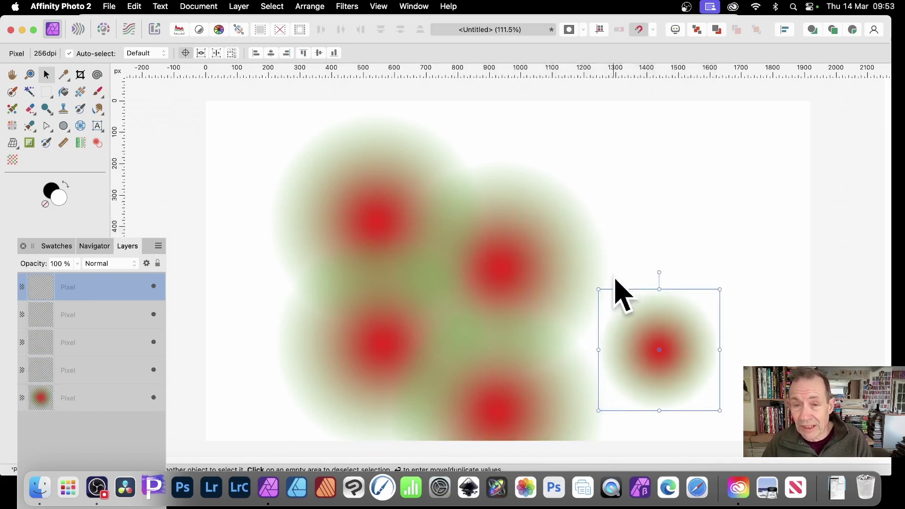
key(super+z)
key(super+z)
key(super+z)
key(super+z)
key(super+z)
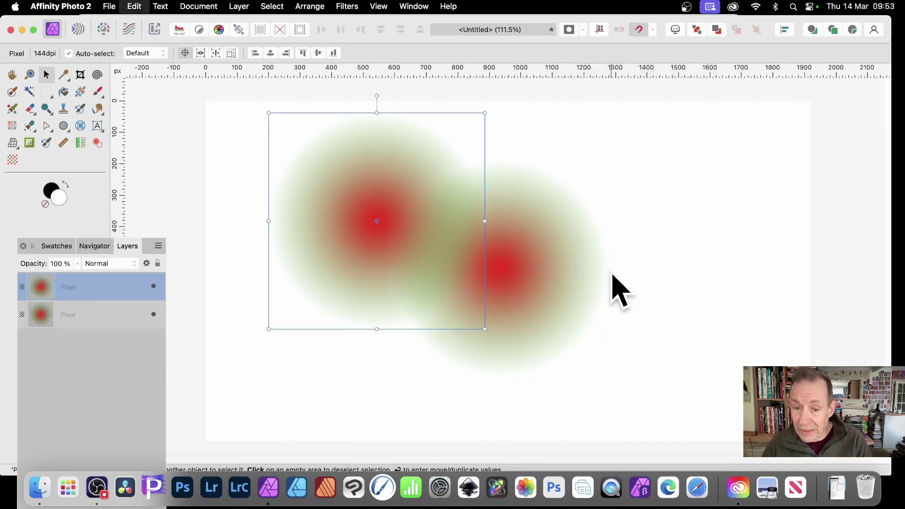
Move the gradient up and left, and start a Move / Duplicate with 7 copies, 6° rotation and 107% scale.
drag(561, 285, 484, 229)
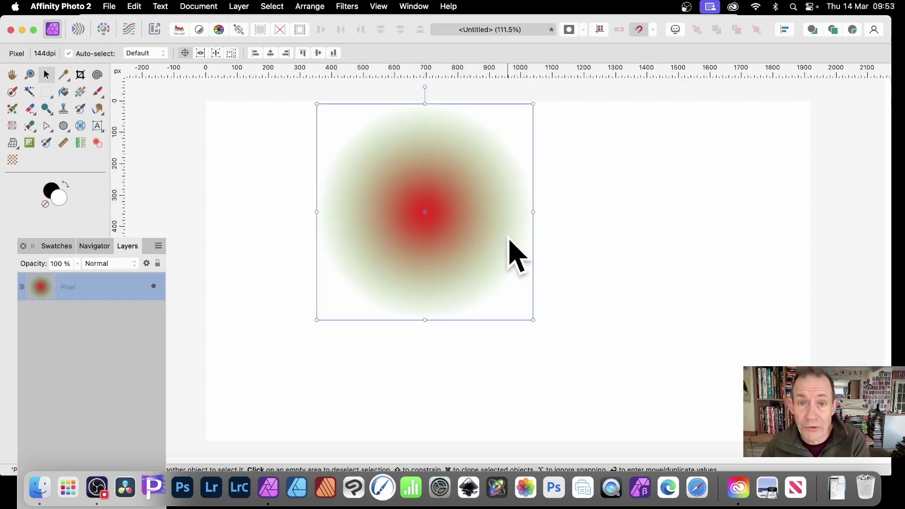
key(Return)
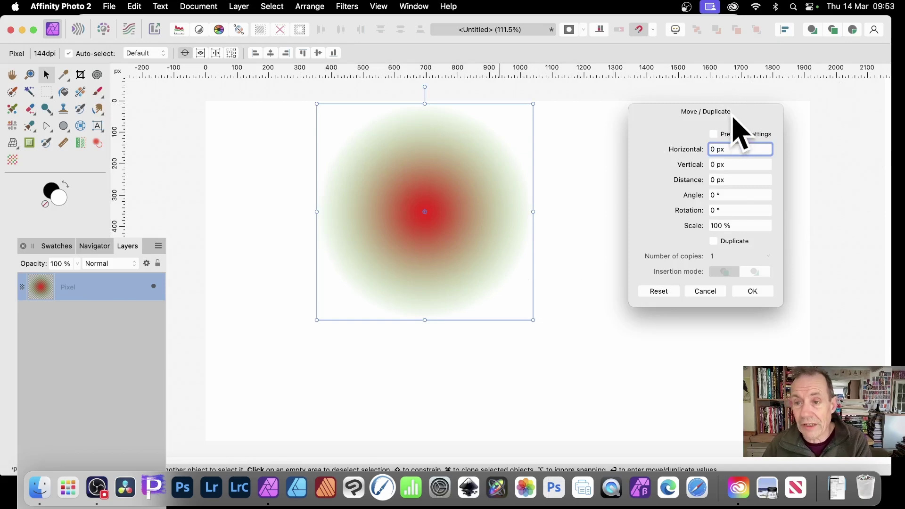
drag(734, 118, 627, 137)
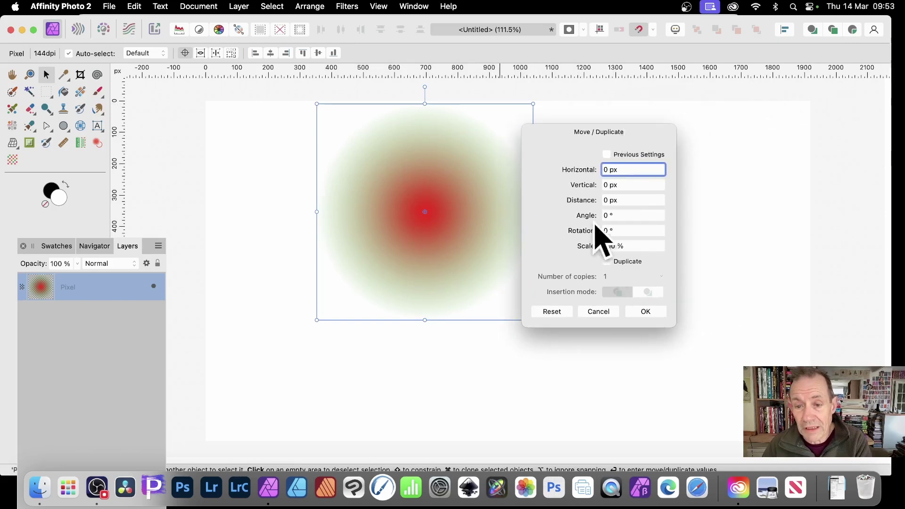
mouse_move(592, 251)
mouse_down()
mouse_move(586, 279)
mouse_move(593, 250)
mouse_move(613, 251)
mouse_move(601, 256)
mouse_up()
click(612, 262)
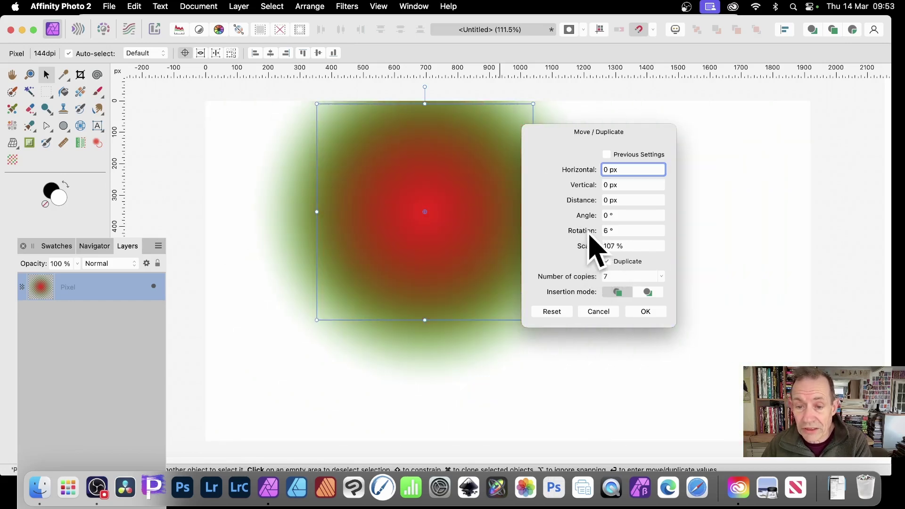
Try 96% scale, 10° rotation and a -63 px horizontal offset around a transform origin far right of the gradient, and cancel the Move / Duplicate.
drag(586, 244, 583, 246)
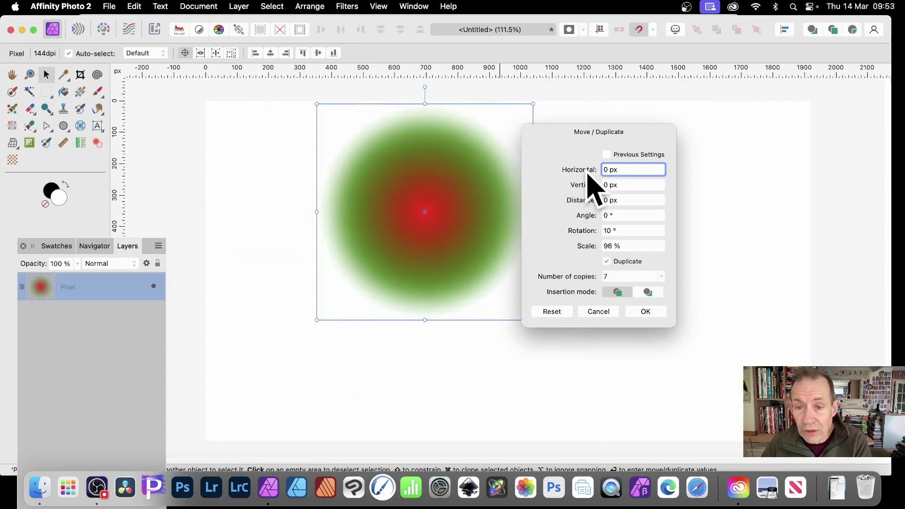
drag(588, 173, 553, 177)
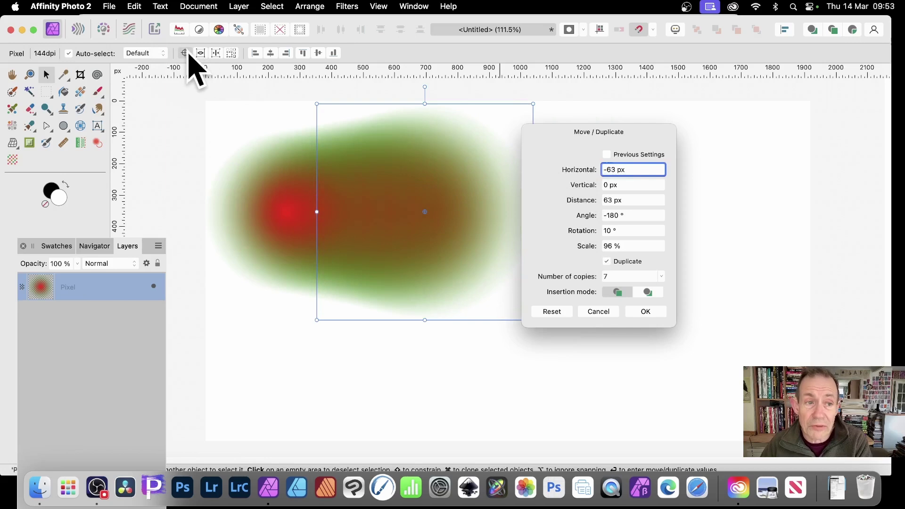
drag(425, 213, 726, 243)
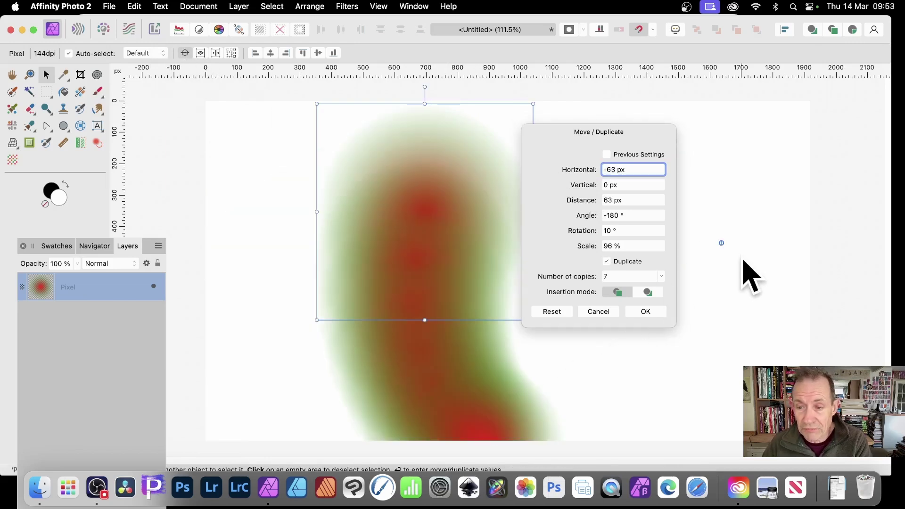
click(607, 312)
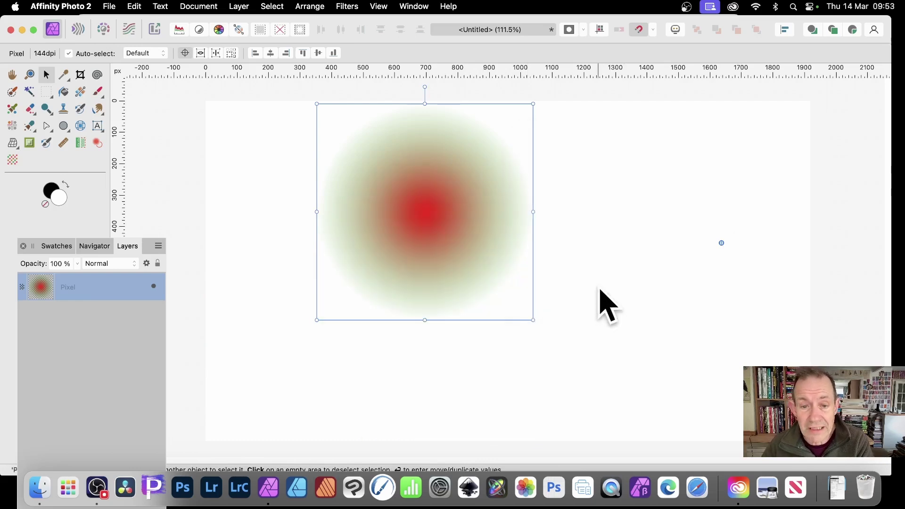
Move the gradient to near the canvas centre and start a Deform filter with four control points spread over it.
drag(423, 212, 477, 264)
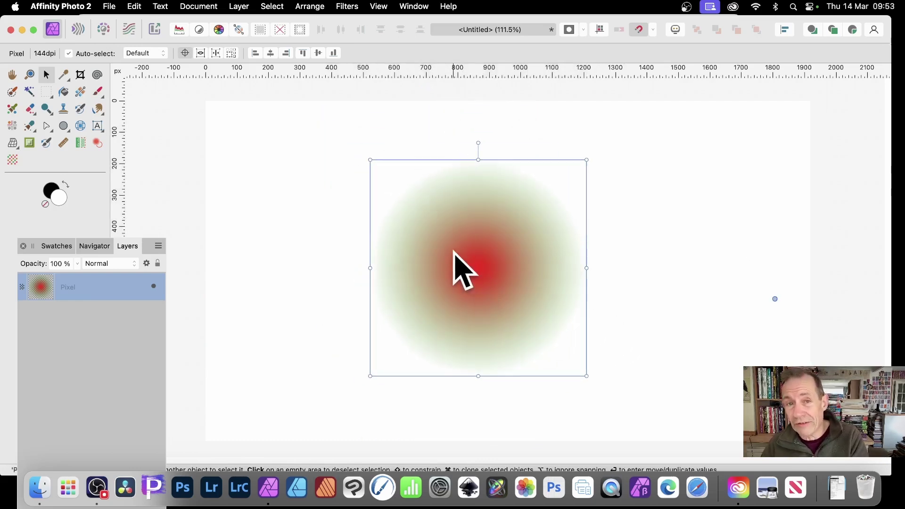
click(349, 6)
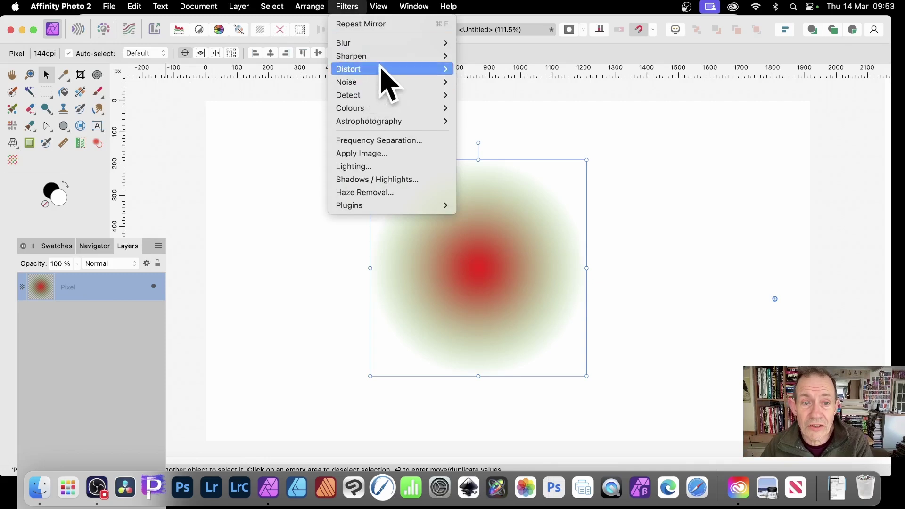
mouse_move(381, 70)
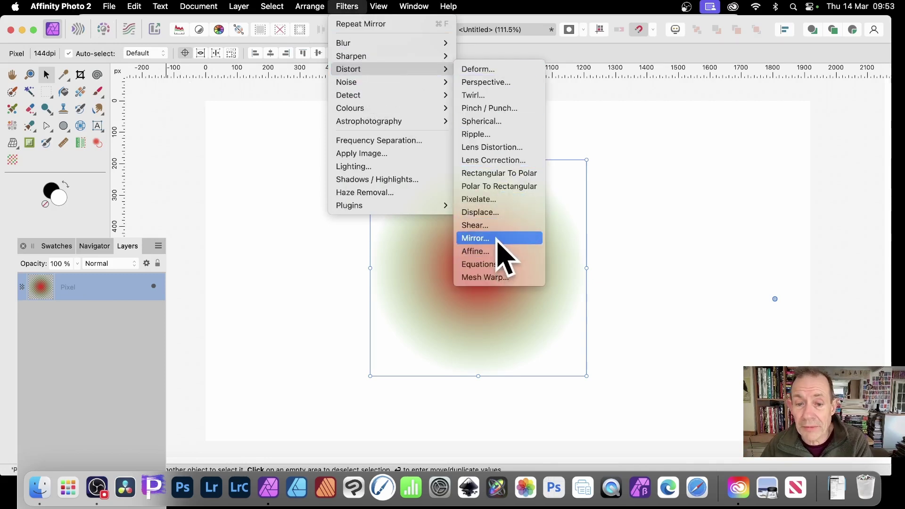
click(491, 71)
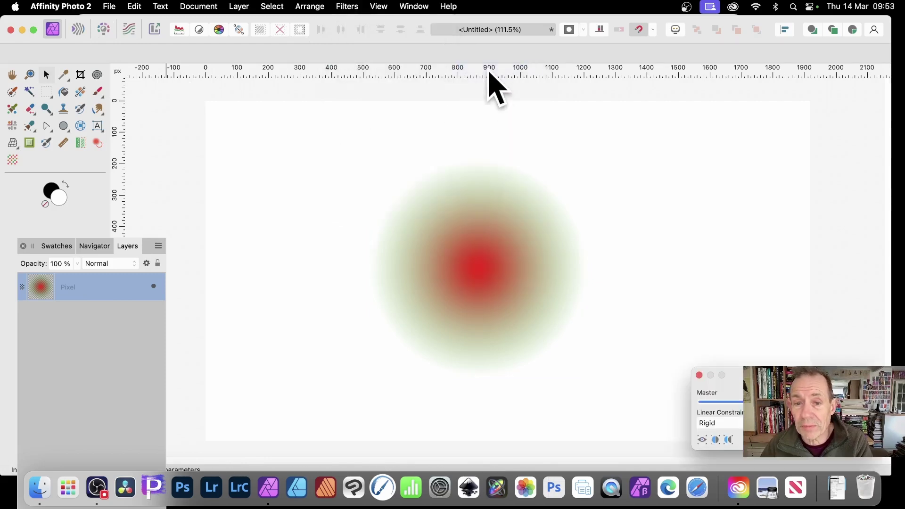
click(444, 228)
click(431, 293)
click(549, 319)
click(490, 323)
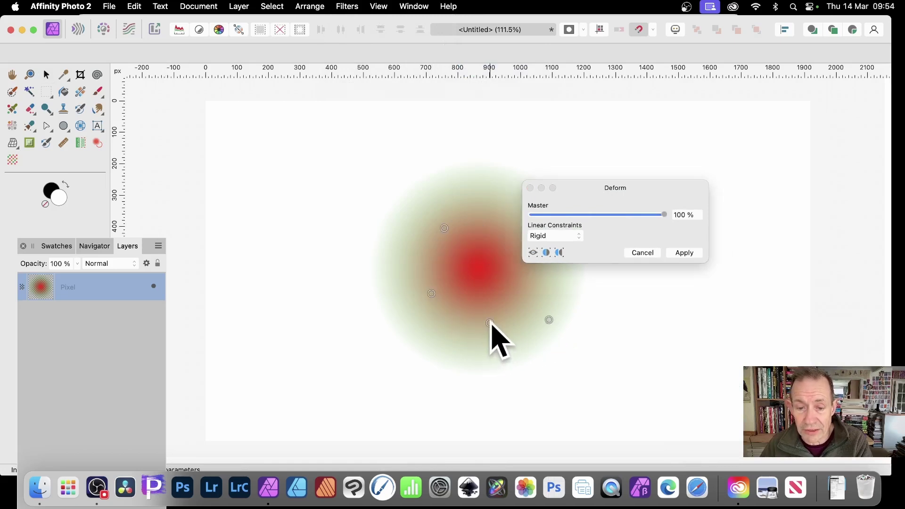
Pull the four Deform points outward to stretch the gradient into an irregular blob, and apply the filter.
drag(490, 323, 553, 403)
drag(549, 319, 735, 335)
drag(552, 404, 543, 367)
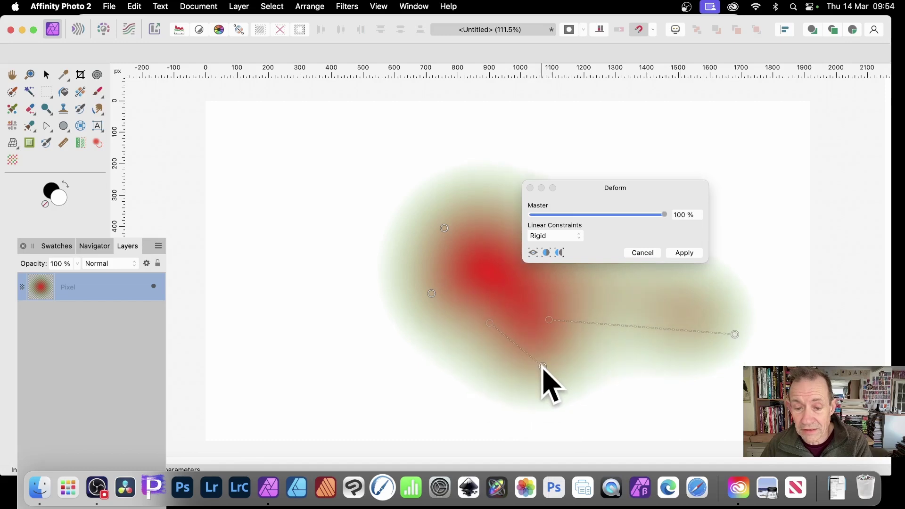
drag(431, 293, 323, 303)
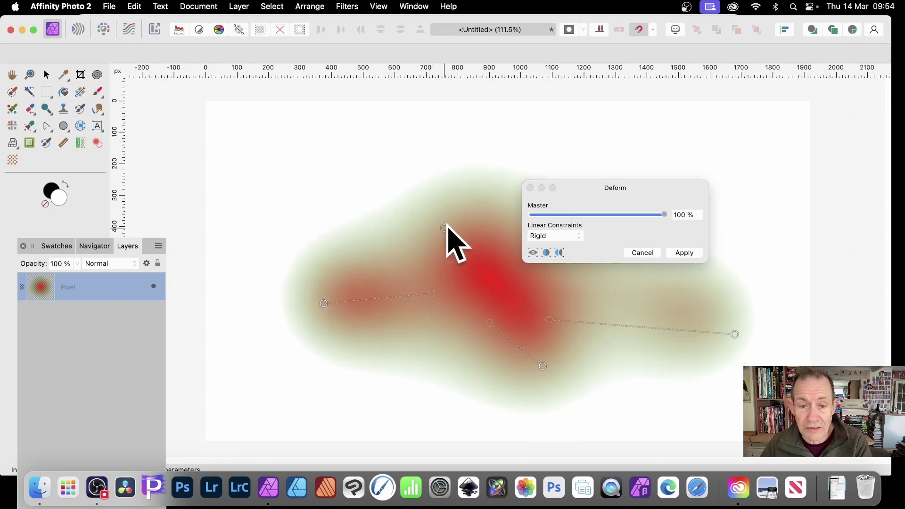
drag(444, 228, 406, 193)
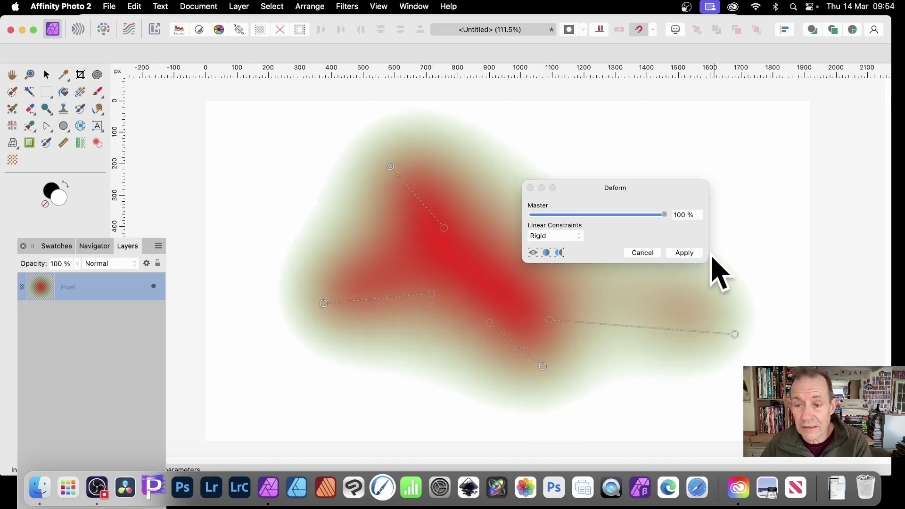
click(685, 252)
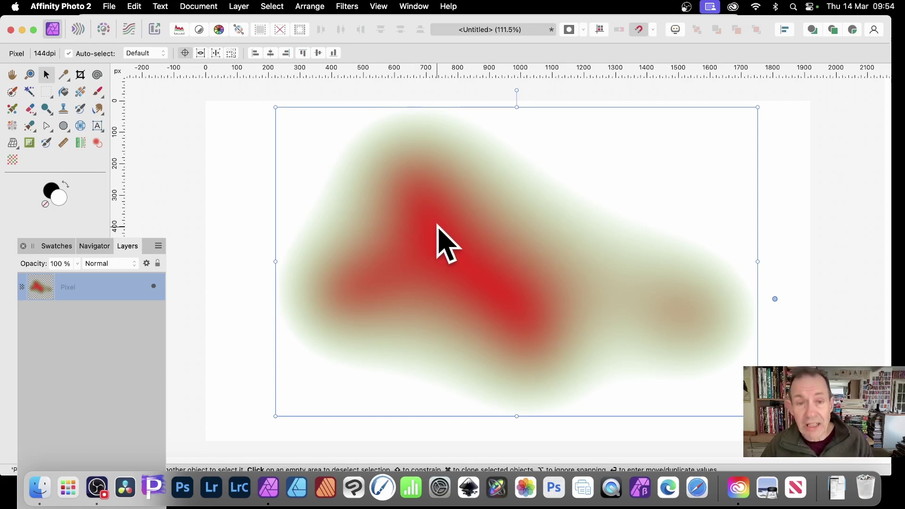
Duplicate the deformed gradient several times, spreading the overlapping copies until they cover most of the canvas.
mouse_move(442, 219)
mouse_down()
mouse_move(410, 270)
mouse_move(325, 299)
mouse_move(509, 428)
mouse_move(626, 380)
mouse_move(663, 390)
mouse_move(701, 179)
mouse_move(700, 197)
mouse_move(526, 137)
mouse_move(179, 188)
mouse_move(315, 168)
mouse_move(618, 196)
mouse_move(718, 194)
mouse_up()
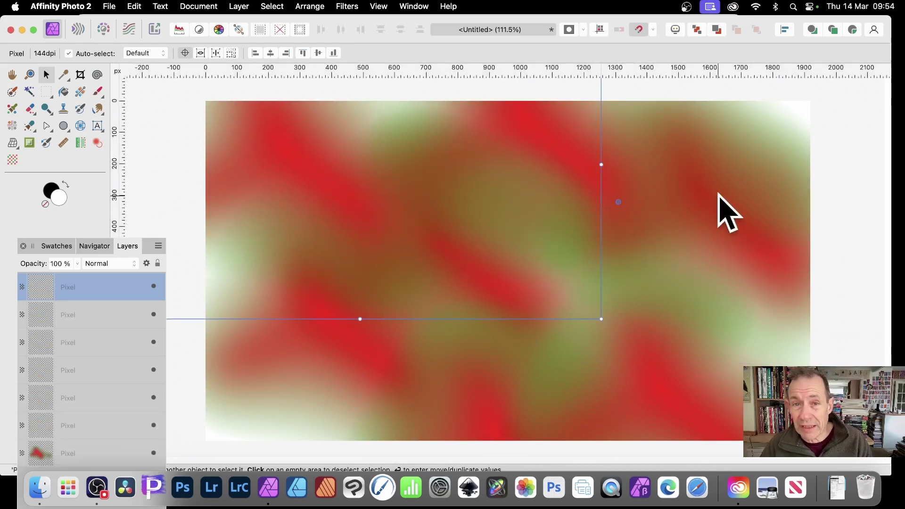